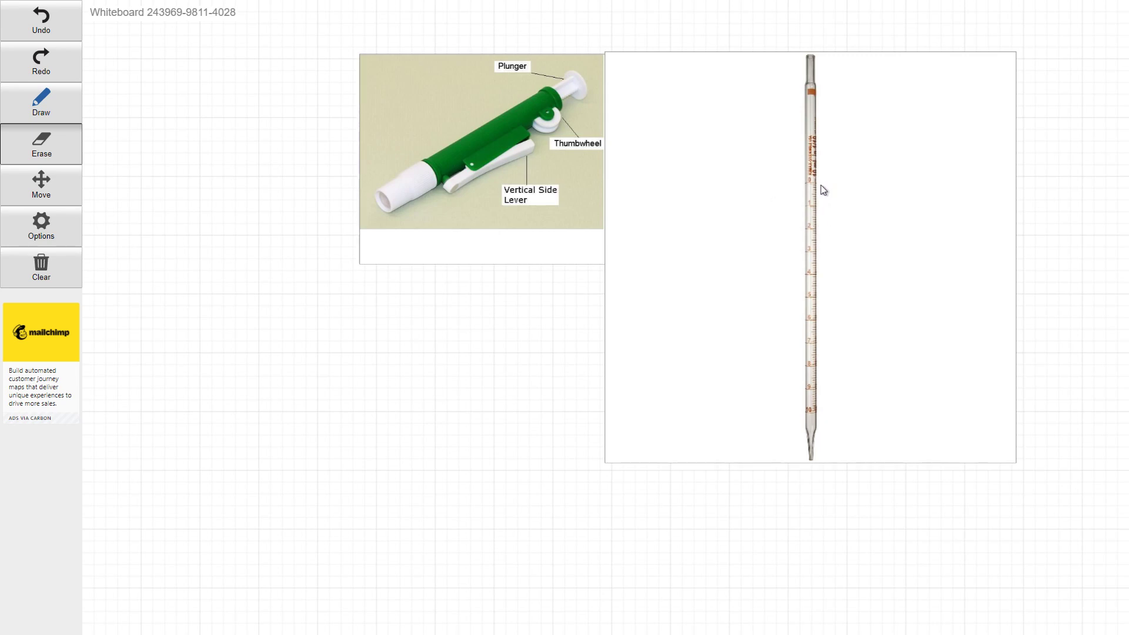
Trace a blue freehand stroke down the pipette tip from its 10 mark to the end
key("d")
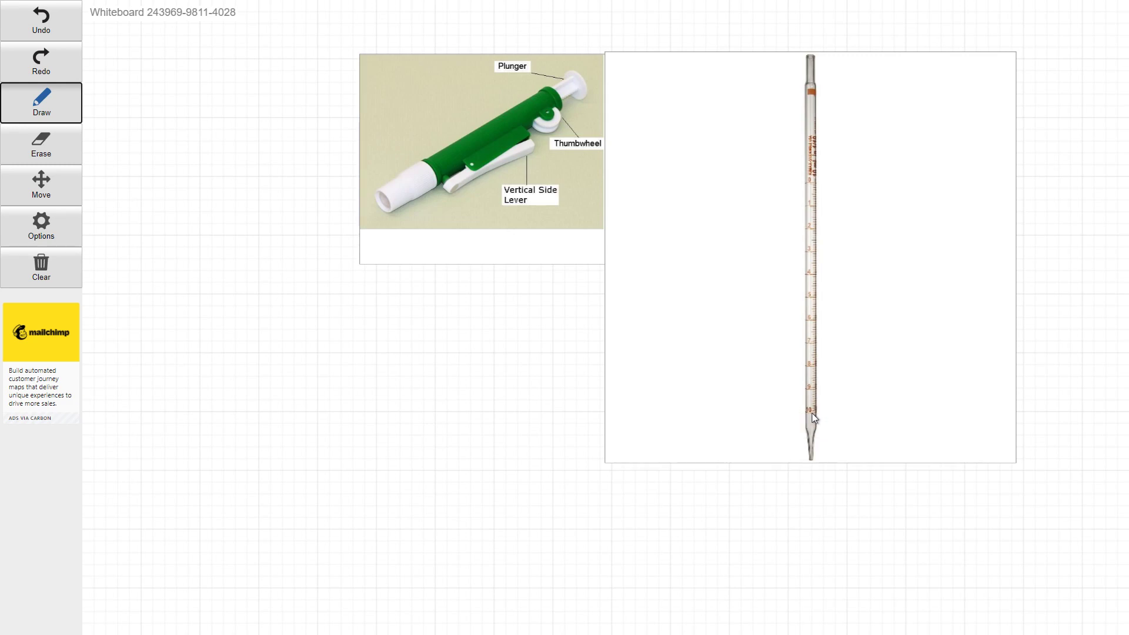
left_click_drag(816, 418, 814, 459)
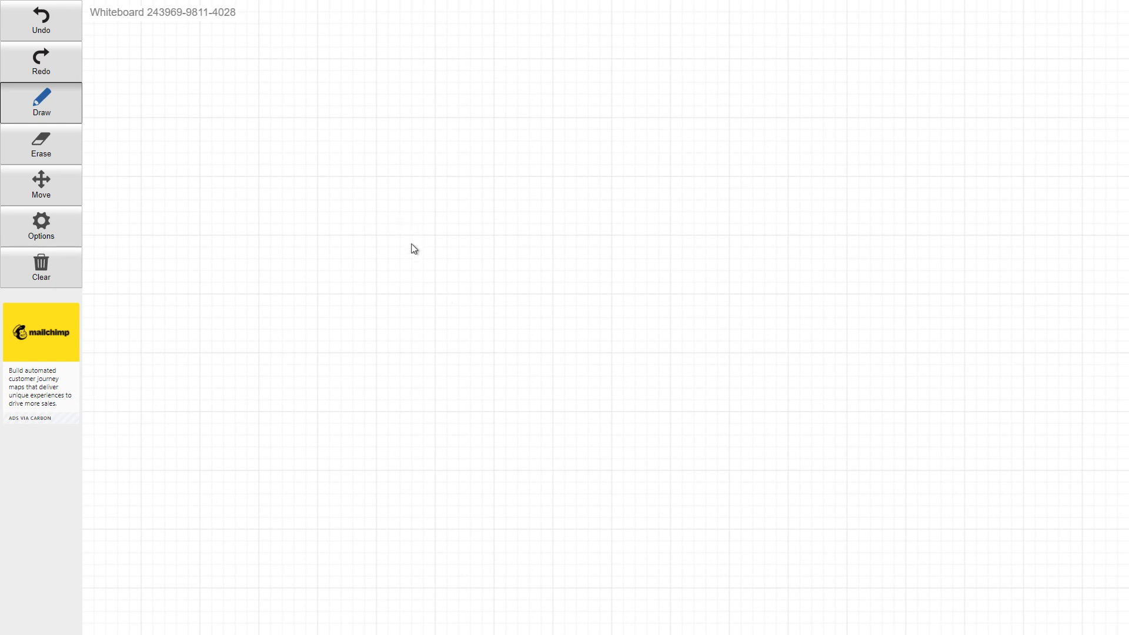
Handwrite the density formula D = mass/Vol = g/mL near the middle of the board
mouse_move(442, 207)
left_mouse_down()
mouse_move(443, 268)
mouse_move(518, 228)
mouse_move(525, 251)
mouse_move(571, 206)
mouse_move(574, 225)
left_mouse_up()
left_click_drag(589, 210, 592, 223)
left_click_drag(601, 204, 603, 223)
mouse_move(543, 241)
left_mouse_down()
mouse_move(615, 231)
mouse_move(582, 252)
mouse_move(599, 274)
left_mouse_up()
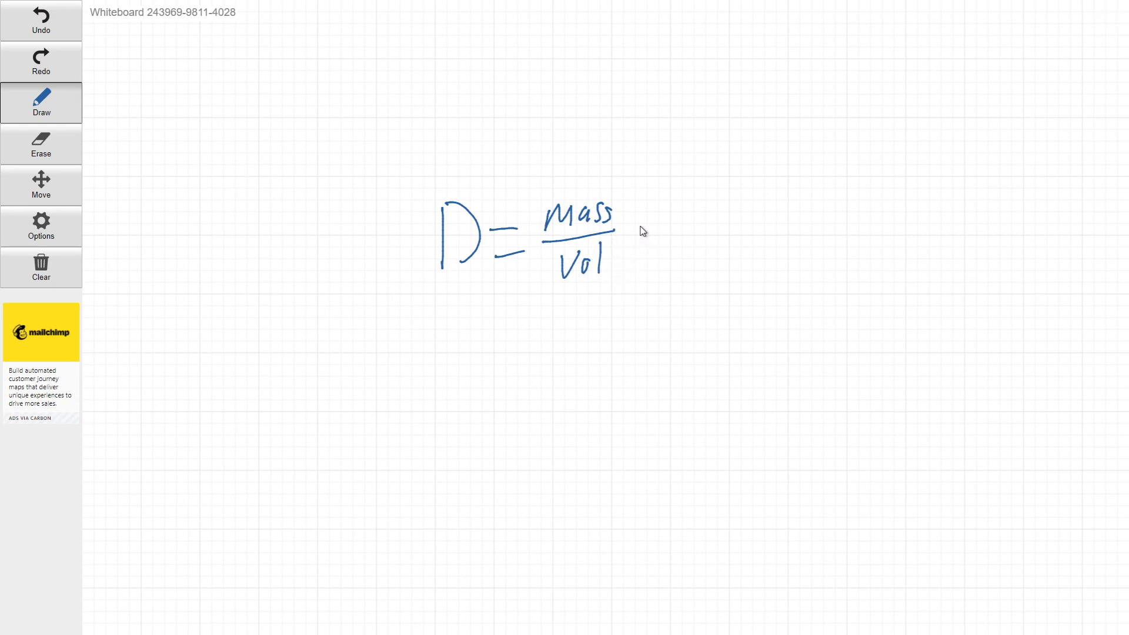
left_click_drag(634, 227, 666, 232)
mouse_move(720, 202)
left_mouse_down()
mouse_move(713, 222)
mouse_move(733, 224)
left_mouse_up()
mouse_move(699, 260)
left_mouse_down()
mouse_move(713, 246)
mouse_move(729, 259)
mouse_move(747, 247)
left_mouse_up()
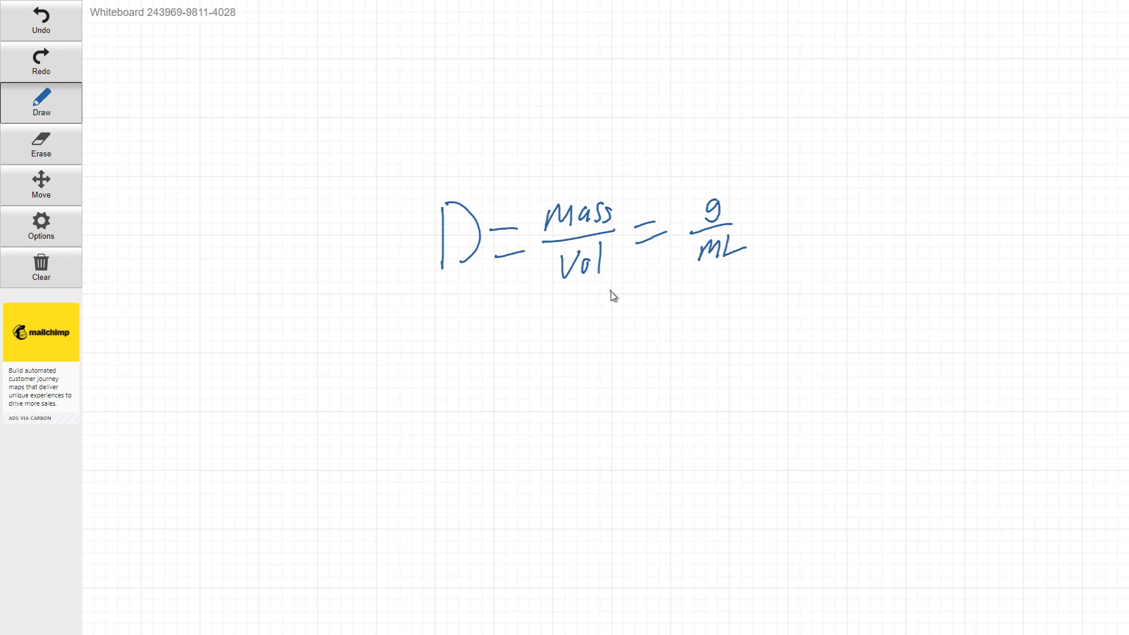
Sketch graph axes with a rising line and write m = rise/run = Δy/Δx beside them
mouse_move(611, 290)
left_mouse_down()
mouse_move(617, 448)
mouse_move(810, 430)
left_mouse_up()
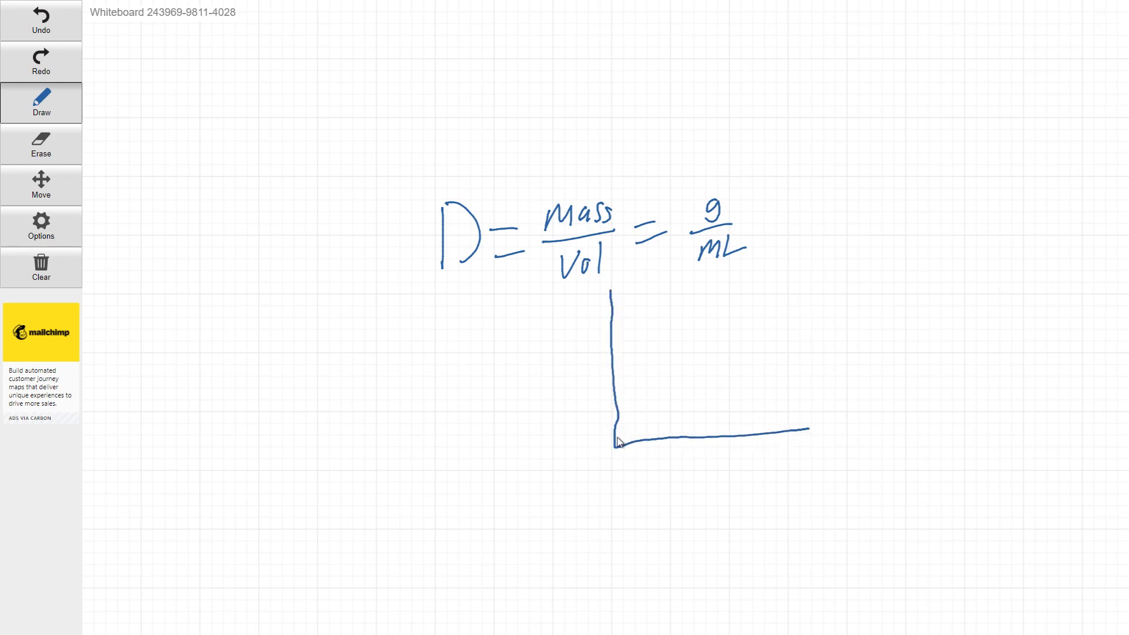
left_click_drag(619, 440, 722, 316)
mouse_move(804, 331)
left_mouse_down()
mouse_move(801, 351)
mouse_move(856, 339)
mouse_move(878, 313)
mouse_move(907, 326)
mouse_move(886, 342)
mouse_move(897, 348)
mouse_move(927, 322)
mouse_move(928, 334)
mouse_move(944, 304)
mouse_move(947, 321)
left_mouse_up()
mouse_move(962, 305)
left_mouse_down()
mouse_move(960, 323)
mouse_move(980, 323)
mouse_move(954, 353)
mouse_move(977, 325)
left_mouse_up()
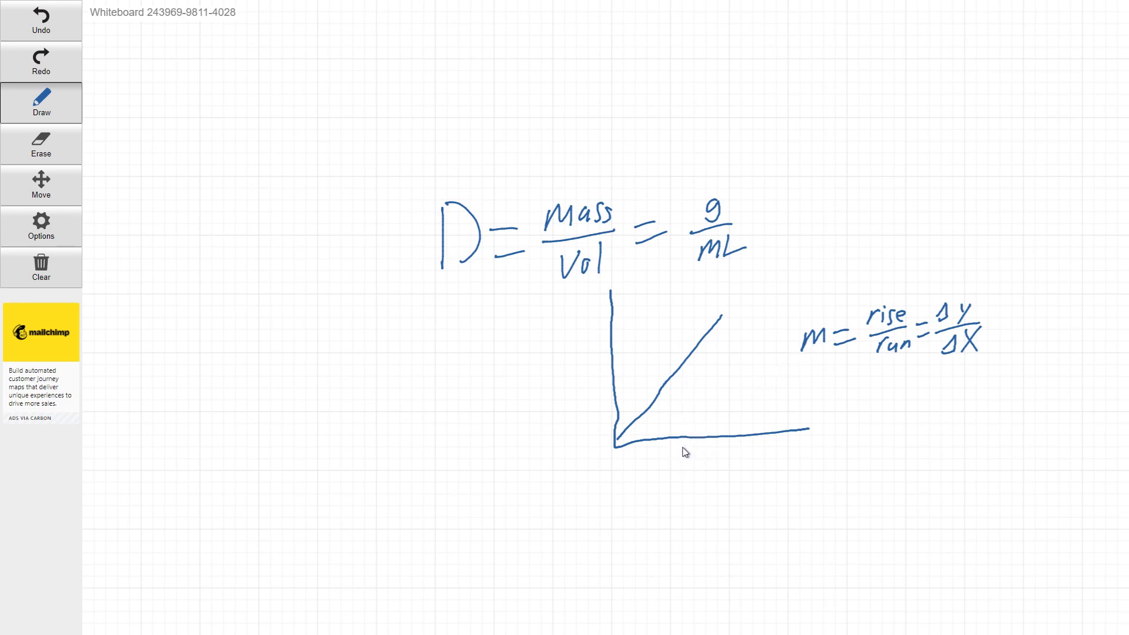
Write Vol under the sketched graph's x-axis and mass beside its y-axis
mouse_move(683, 446)
left_mouse_down()
mouse_move(715, 446)
mouse_move(728, 470)
left_mouse_up()
left_click_drag(540, 403, 601, 388)
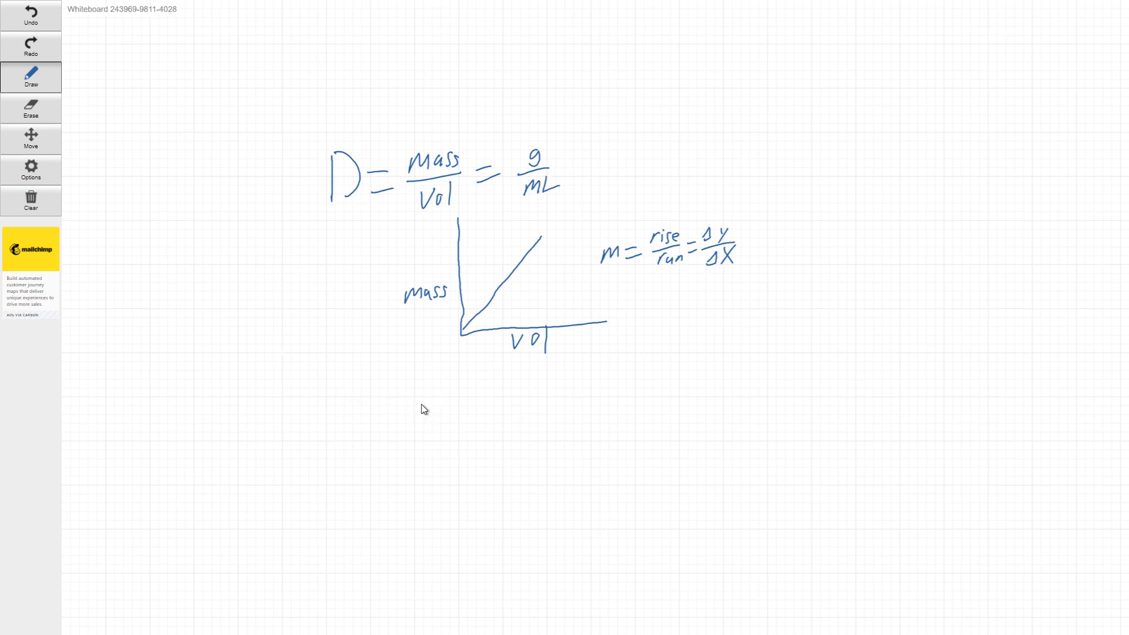
Begin the mixture equation below the graph by writing Dmix = DH2O
mouse_move(421, 393)
left_mouse_down()
mouse_move(423, 428)
mouse_move(459, 413)
mouse_move(479, 422)
left_mouse_up()
left_click_drag(477, 399, 501, 421)
mouse_move(501, 400)
left_mouse_down()
mouse_move(490, 422)
mouse_move(540, 399)
mouse_move(571, 406)
left_mouse_up()
mouse_move(574, 372)
left_mouse_down()
mouse_move(585, 381)
mouse_move(577, 401)
mouse_move(609, 400)
left_mouse_up()
mouse_move(600, 386)
left_mouse_down()
mouse_move(625, 398)
mouse_move(640, 384)
mouse_move(663, 397)
left_mouse_up()
Complete the equation with (frac H2O) + Dalc(frac alc)
mouse_move(687, 359)
left_mouse_down()
mouse_move(683, 383)
mouse_move(699, 355)
mouse_move(692, 371)
left_mouse_up()
left_click_drag(701, 374, 741, 387)
mouse_move(755, 351)
left_mouse_down()
mouse_move(754, 385)
mouse_move(755, 375)
left_mouse_up()
mouse_move(760, 378)
left_mouse_down()
mouse_move(772, 386)
mouse_move(784, 364)
mouse_move(790, 395)
left_mouse_up()
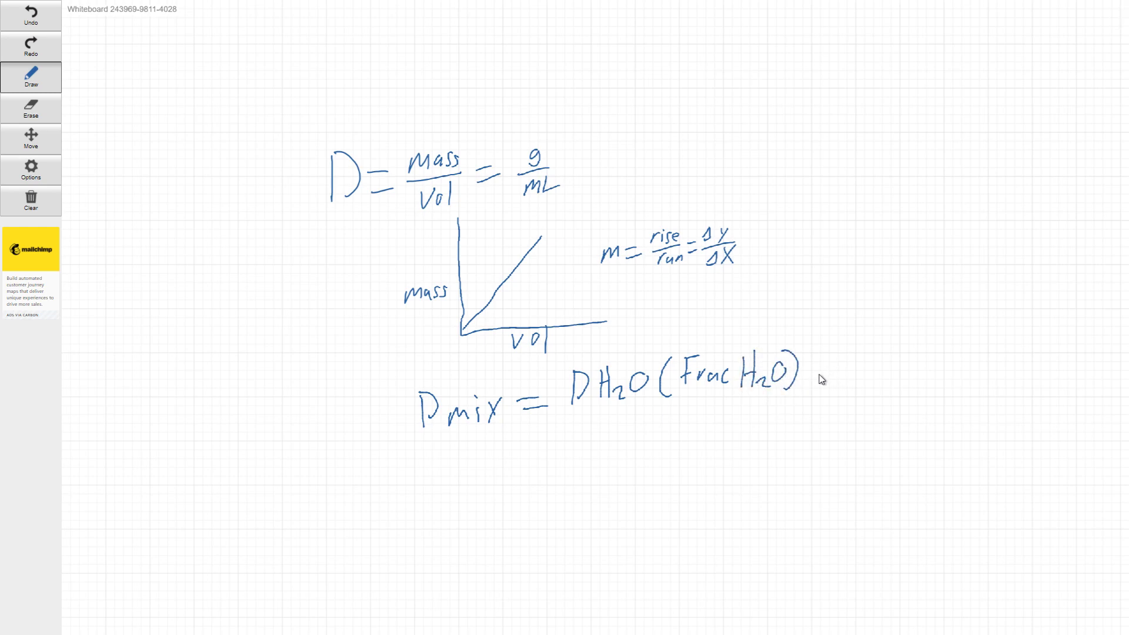
mouse_move(823, 355)
left_mouse_down()
mouse_move(822, 390)
mouse_move(834, 370)
mouse_move(854, 392)
mouse_move(901, 383)
mouse_move(944, 391)
mouse_move(971, 370)
mouse_move(987, 387)
mouse_move(1050, 376)
mouse_move(1035, 398)
left_mouse_up()
left_click(921, 379)
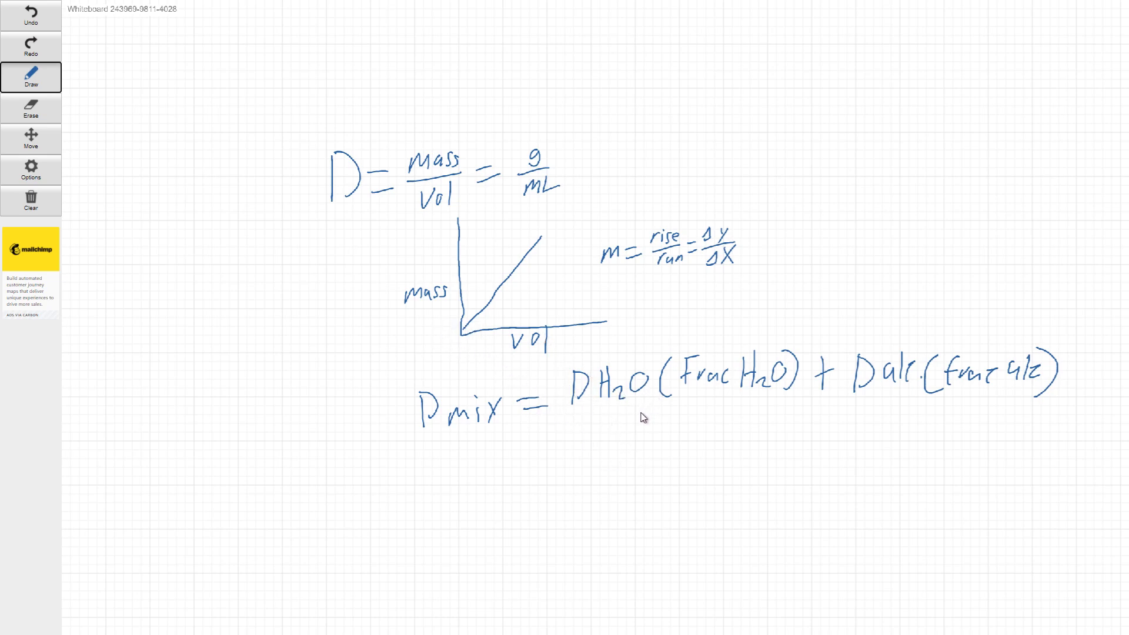
Write 'Let X = frac H2O' and '1 − X = frac alc.' beneath the mixture equation
mouse_move(657, 405)
left_mouse_down()
mouse_move(656, 440)
mouse_move(687, 423)
left_mouse_up()
mouse_move(707, 412)
left_mouse_down()
mouse_move(705, 436)
mouse_move(719, 414)
mouse_move(757, 437)
mouse_move(738, 439)
mouse_move(784, 430)
mouse_move(809, 411)
mouse_move(801, 435)
left_mouse_up()
left_click_drag(800, 423, 869, 437)
mouse_move(880, 408)
left_mouse_down()
mouse_move(881, 436)
mouse_move(880, 421)
left_mouse_up()
left_click_drag(882, 428, 908, 413)
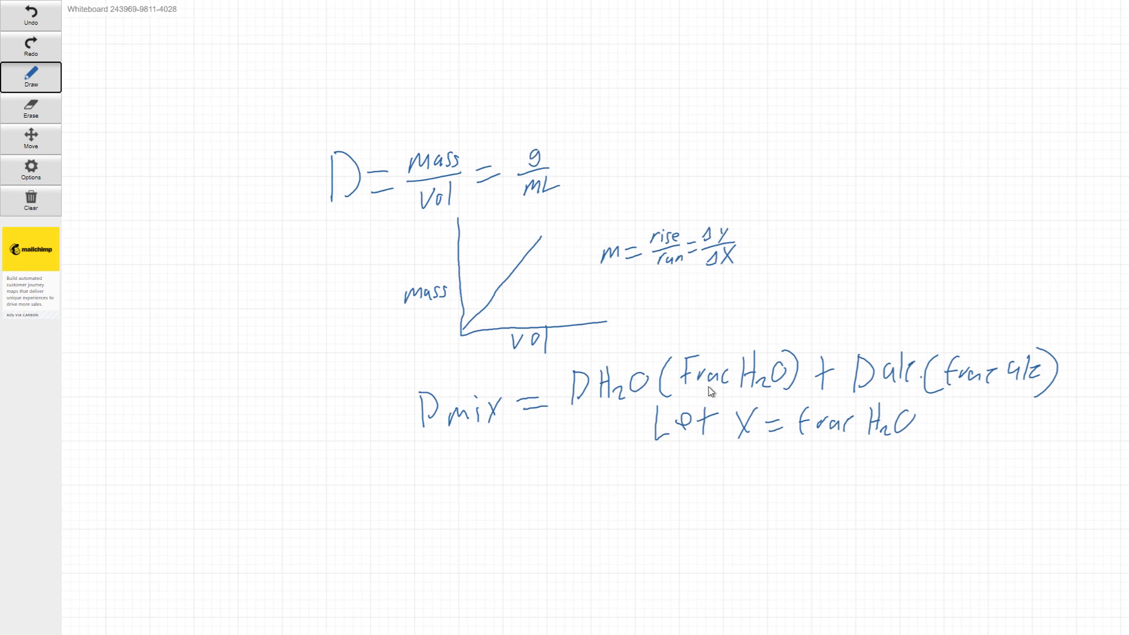
mouse_move(673, 452)
left_mouse_down()
mouse_move(672, 485)
mouse_move(770, 465)
mouse_move(772, 478)
mouse_move(795, 483)
mouse_move(829, 469)
mouse_move(837, 482)
mouse_move(900, 478)
left_mouse_up()
left_click(907, 476)
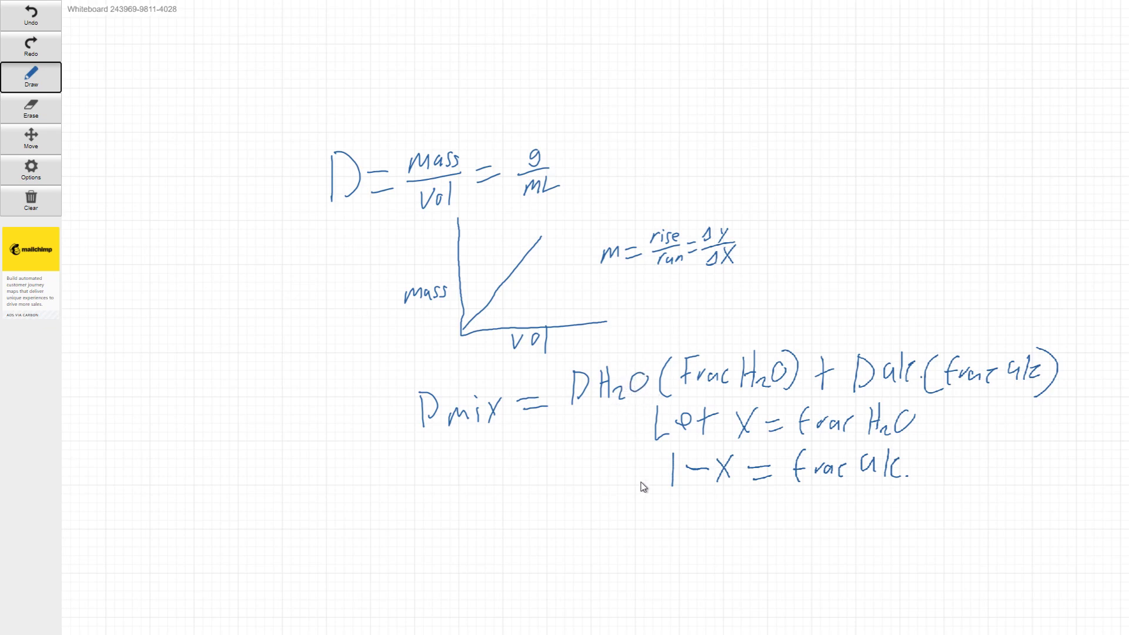
Draw arrows linking the water and alcohol density terms up to the slope formula
mouse_move(580, 448)
left_mouse_down()
mouse_move(598, 421)
mouse_move(614, 424)
left_mouse_up()
left_click_drag(860, 303, 860, 326)
mouse_move(641, 360)
left_mouse_down()
mouse_move(629, 289)
mouse_move(640, 302)
left_mouse_up()
mouse_move(866, 307)
left_mouse_down()
mouse_move(755, 323)
mouse_move(673, 292)
mouse_move(648, 299)
mouse_move(699, 283)
left_mouse_up()
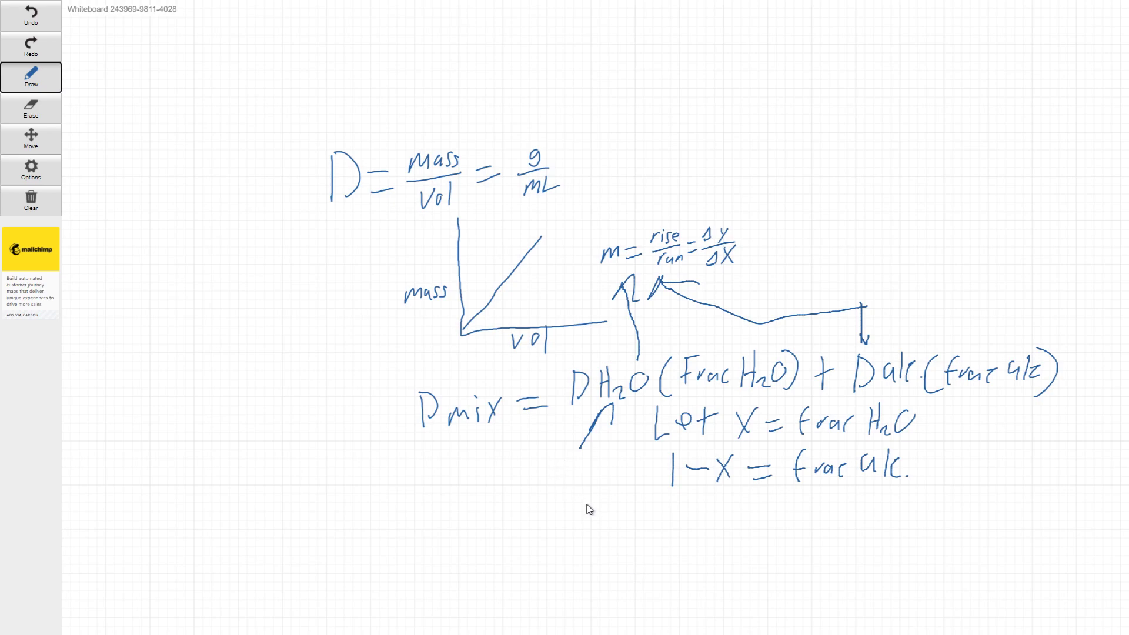
Handwrite the substituted values 1.1(X) + 0.98(1 beneath the 1 − X = frac alc. line
left_click_drag(611, 530, 611, 563)
left_click(623, 560)
left_click_drag(636, 526, 640, 562)
mouse_move(883, 519)
left_mouse_down()
mouse_move(915, 529)
mouse_move(931, 521)
left_mouse_up()
left_click(897, 542)
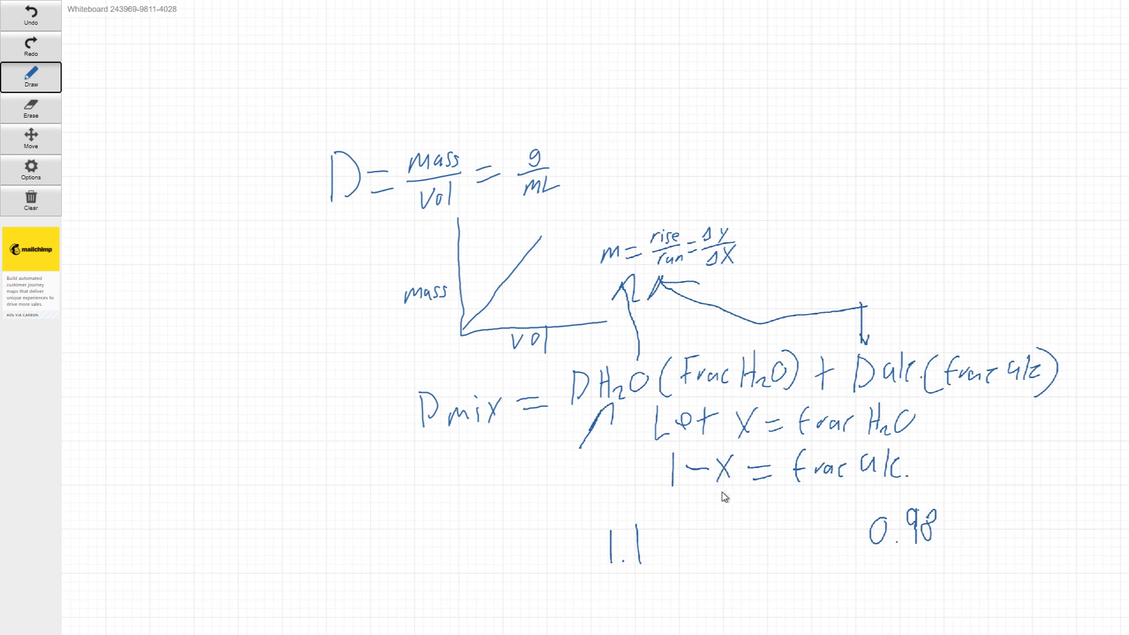
mouse_move(664, 529)
left_mouse_down()
mouse_move(661, 562)
mouse_move(695, 559)
left_mouse_up()
left_click_drag(697, 531, 681, 558)
left_click_drag(706, 521, 709, 563)
left_click_drag(789, 520, 782, 554)
left_click_drag(773, 542, 800, 537)
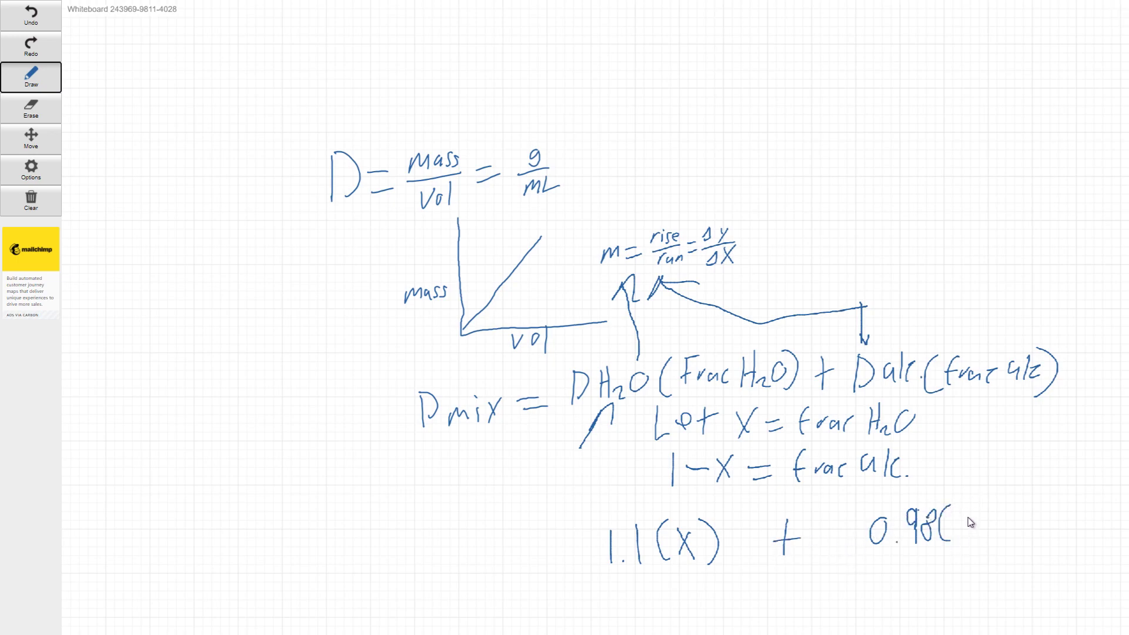
mouse_move(963, 518)
left_mouse_down()
mouse_move(961, 541)
mouse_move(987, 518)
mouse_move(1010, 532)
mouse_move(990, 535)
mouse_move(1003, 542)
left_mouse_up()
Finish the 0.98(1 − X) term, add an equals sign, and draw an arrow from Dmix to m
left_click_drag(579, 537, 598, 534)
left_click_drag(581, 553, 600, 550)
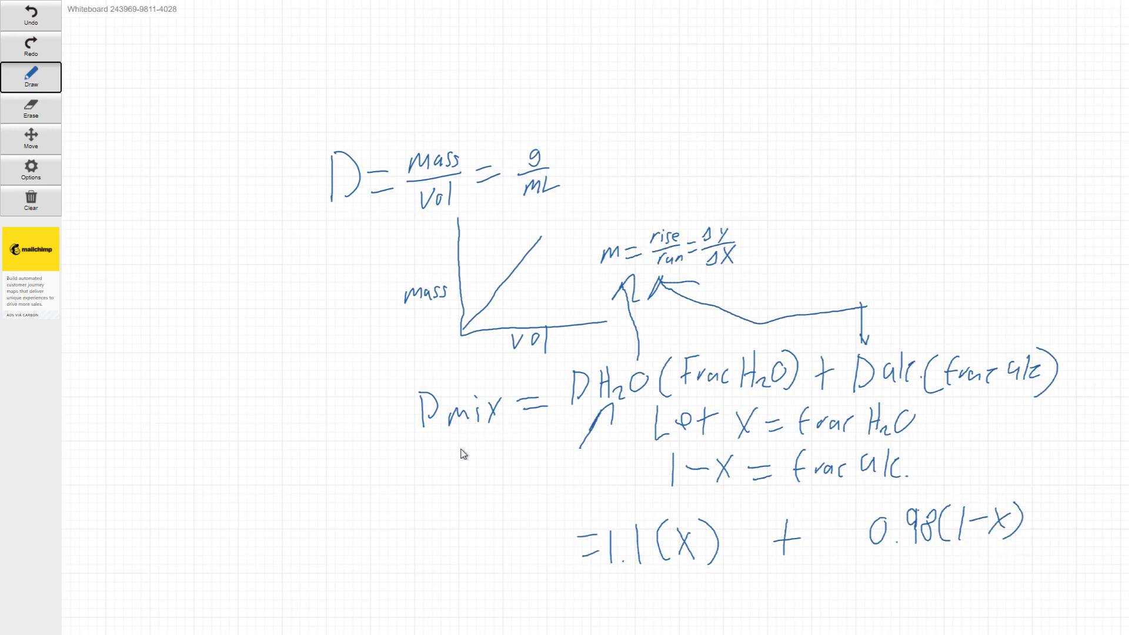
mouse_move(462, 403)
left_mouse_down()
mouse_move(532, 309)
mouse_move(606, 254)
left_mouse_up()
left_click_drag(605, 254, 596, 278)
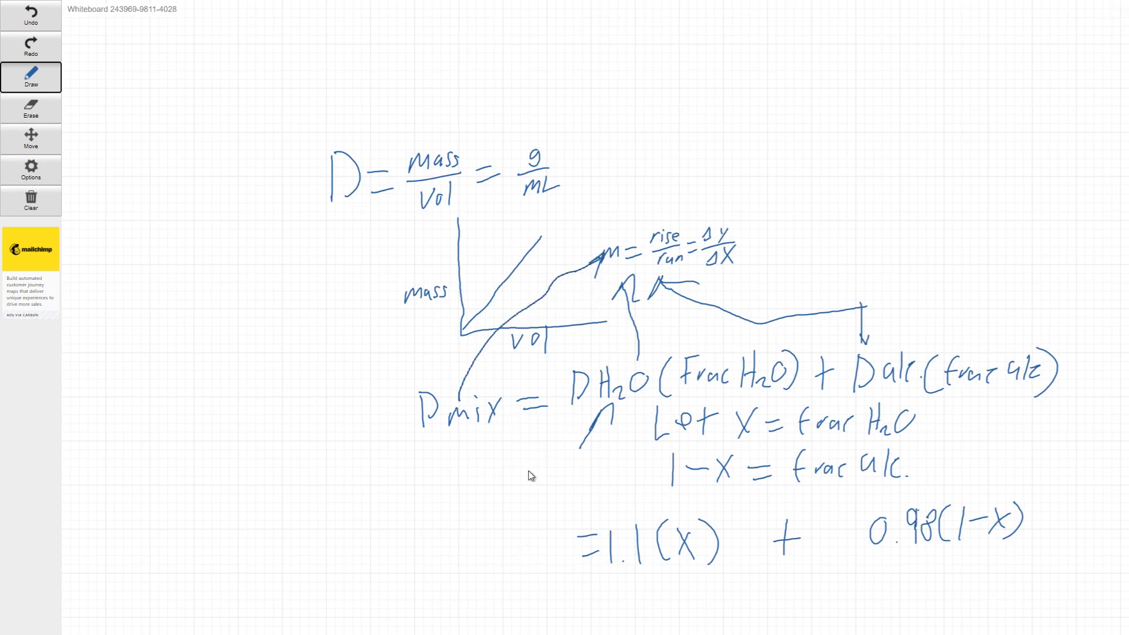
Write 1.01 as the mixture density in front of the equation, then zoom out
mouse_move(515, 525)
left_mouse_down()
mouse_move(518, 560)
mouse_move(544, 529)
mouse_move(563, 545)
left_mouse_up()
left_click(532, 552)
key("ctrl+0")
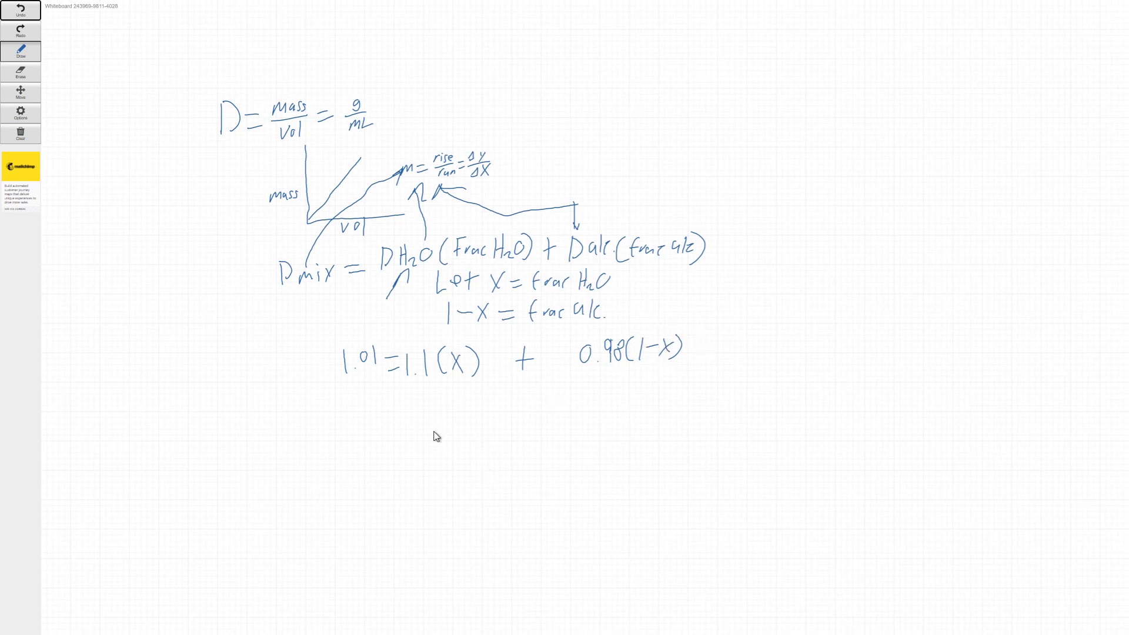
Write the expanded terms 1.1X + 0.98 − 0.98X on a new line
left_click_drag(452, 420, 455, 460)
left_click(464, 446)
mouse_move(479, 420)
left_mouse_down()
mouse_move(482, 448)
mouse_move(515, 446)
left_mouse_up()
left_click_drag(514, 424, 505, 447)
left_click_drag(548, 415, 544, 440)
mouse_move(540, 426)
left_mouse_down()
mouse_move(601, 418)
mouse_move(644, 429)
left_mouse_up()
left_click(615, 435)
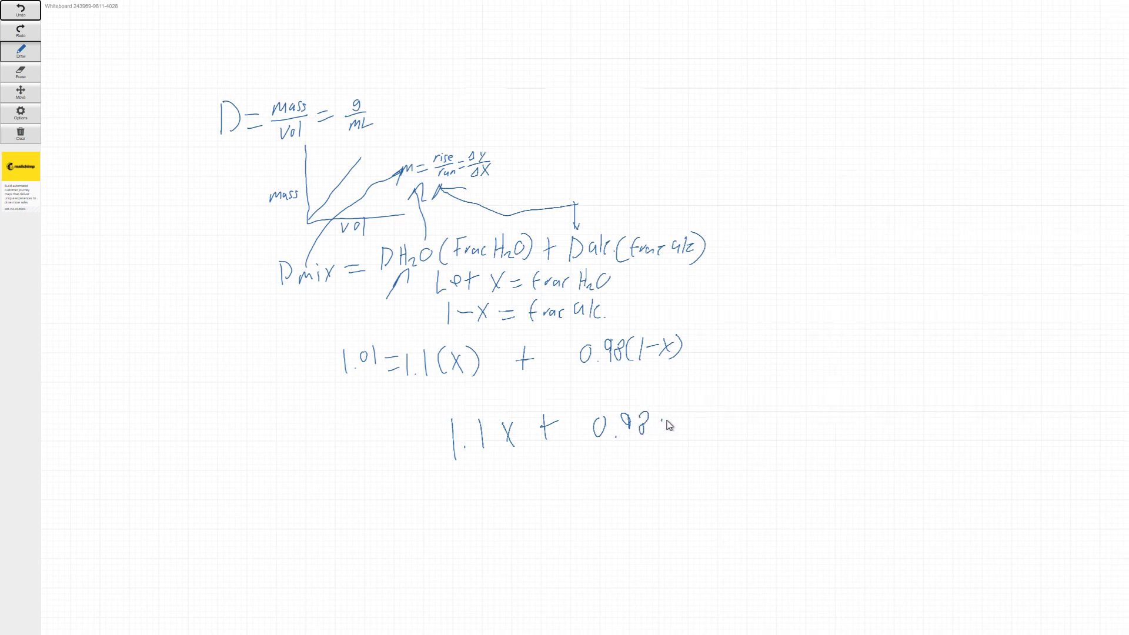
mouse_move(711, 415)
left_mouse_down()
mouse_move(710, 426)
mouse_move(753, 418)
mouse_move(757, 430)
left_mouse_up()
left_click(723, 428)
Prefix that line with 1.01 = and begin the next line with 0.03 =
left_click_drag(420, 436, 436, 432)
left_click_drag(426, 454, 438, 448)
mouse_move(367, 439)
left_mouse_down()
mouse_move(368, 465)
mouse_move(399, 445)
mouse_move(408, 463)
left_mouse_up()
left_click(382, 459)
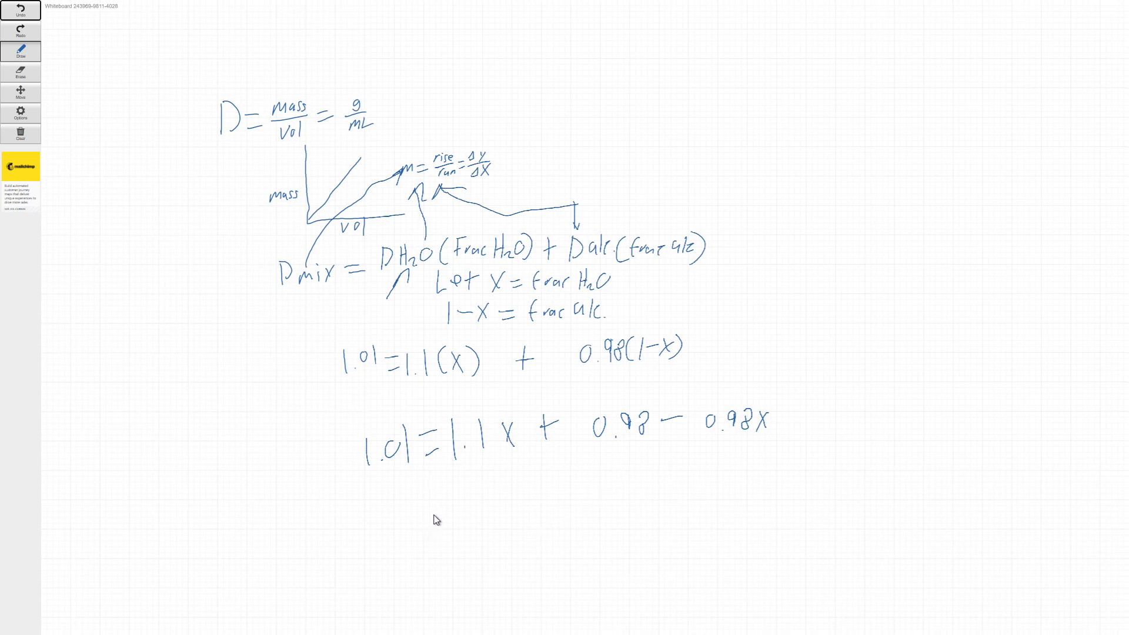
mouse_move(383, 492)
left_mouse_down()
mouse_move(405, 506)
mouse_move(412, 493)
mouse_move(421, 505)
mouse_move(474, 494)
left_mouse_up()
left_click(396, 515)
left_click_drag(459, 505, 481, 501)
Complete 0.03 = 0.12X, solve it to 0.25 = X, and label the result 25% H2O
mouse_move(510, 482)
left_mouse_down()
mouse_move(511, 501)
mouse_move(531, 510)
mouse_move(578, 500)
mouse_move(561, 501)
left_mouse_up()
left_click(521, 504)
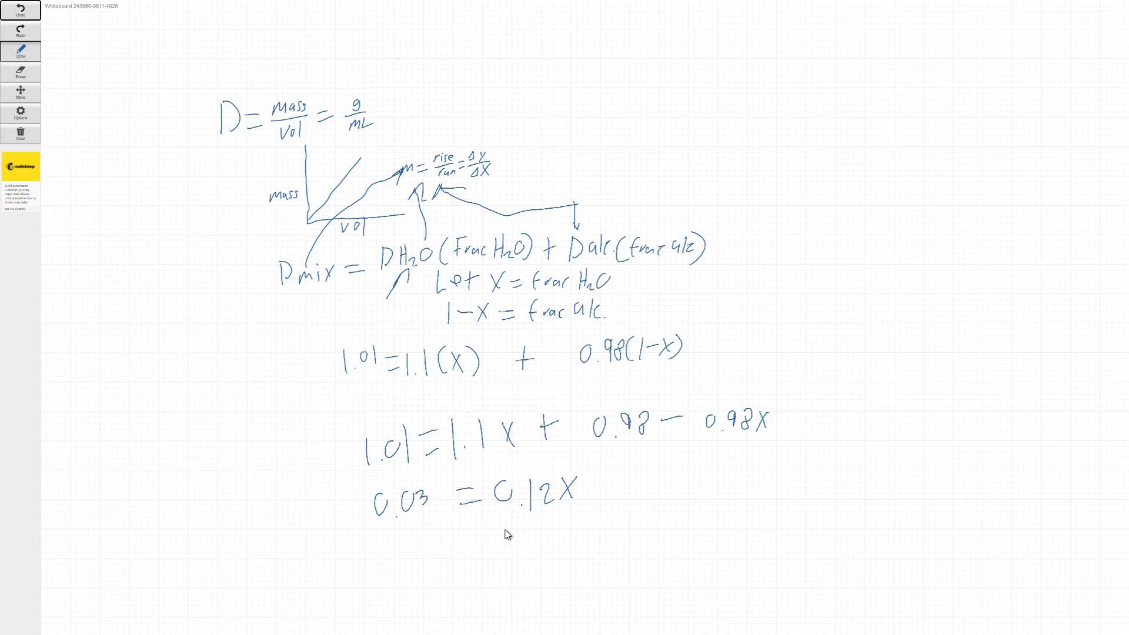
mouse_move(500, 522)
left_mouse_down()
mouse_move(517, 558)
mouse_move(481, 535)
left_mouse_up()
mouse_move(466, 550)
left_mouse_down()
mouse_move(483, 546)
mouse_move(417, 541)
mouse_move(450, 558)
mouse_move(453, 542)
left_mouse_up()
left_click(430, 558)
mouse_move(644, 494)
left_mouse_down()
mouse_move(676, 507)
mouse_move(698, 480)
mouse_move(700, 505)
left_mouse_up()
mouse_move(713, 488)
left_mouse_down()
mouse_move(740, 505)
mouse_move(760, 486)
left_mouse_up()
mouse_move(755, 477)
left_mouse_down()
mouse_move(754, 502)
mouse_move(794, 503)
left_mouse_up()
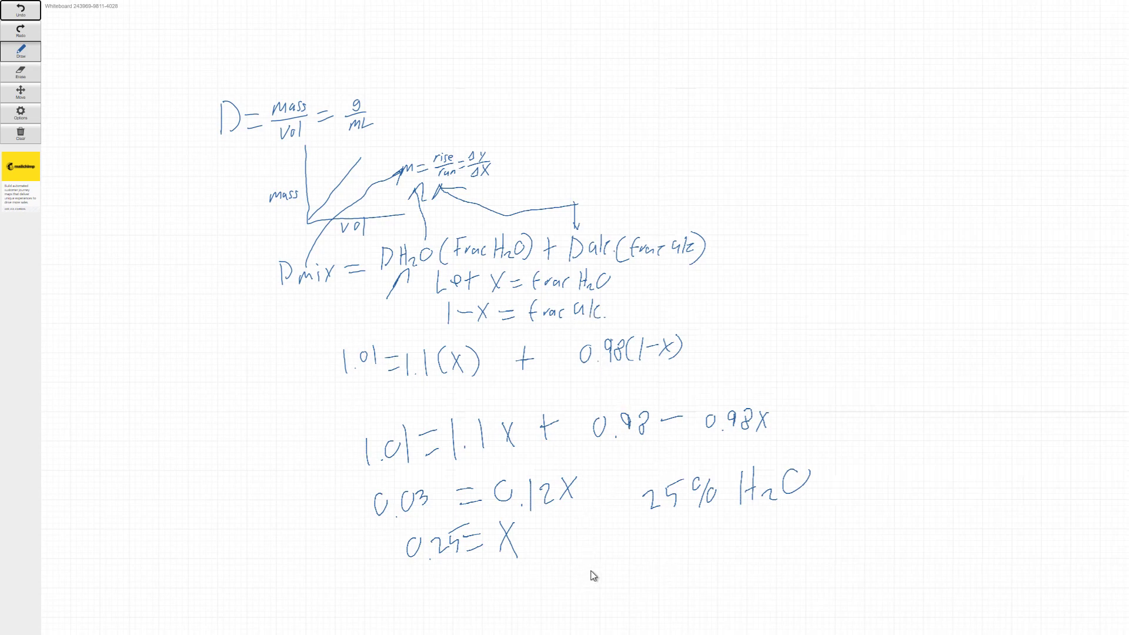
Compute 1 − 0.25 = 0.75 and label it 75% alc
mouse_move(592, 559)
left_mouse_down()
mouse_move(592, 590)
mouse_move(634, 565)
mouse_move(663, 581)
left_mouse_up()
left_click(639, 578)
left_click_drag(658, 558, 669, 555)
mouse_move(628, 595)
left_mouse_down()
mouse_move(670, 602)
mouse_move(695, 578)
left_mouse_up()
left_click(661, 602)
mouse_move(706, 528)
left_mouse_down()
mouse_move(719, 562)
mouse_move(754, 529)
left_mouse_up()
mouse_move(774, 531)
left_mouse_down()
mouse_move(772, 562)
mouse_move(792, 542)
mouse_move(814, 547)
mouse_move(819, 536)
mouse_move(822, 550)
mouse_move(834, 541)
left_mouse_up()
left_click_drag(834, 540, 844, 548)
left_click(848, 547)
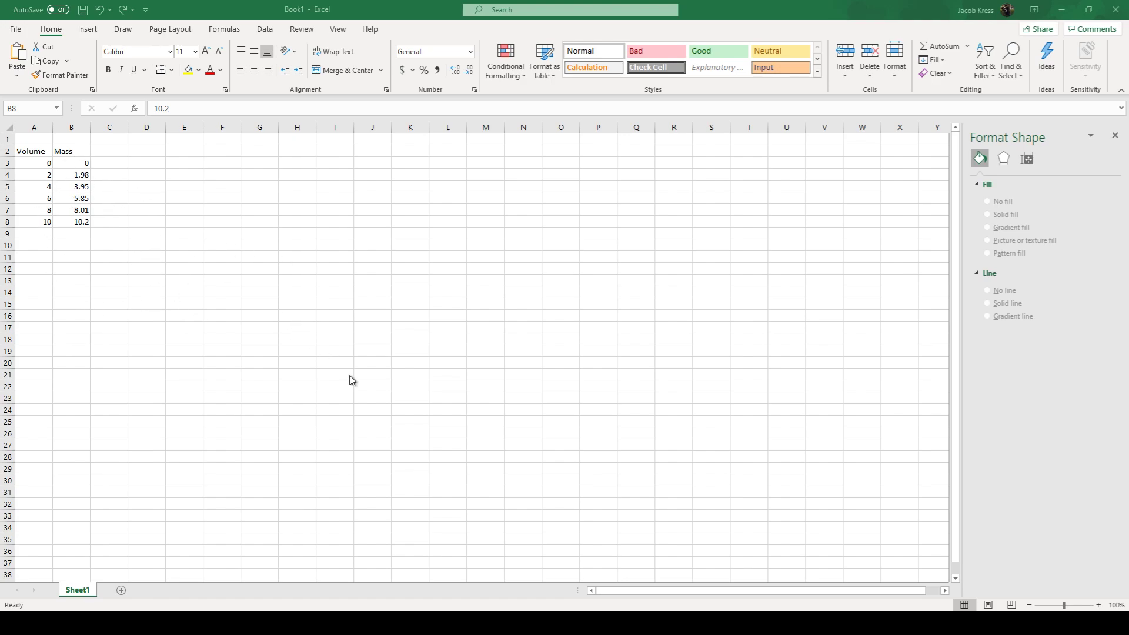
Insert a markers-only scatter chart and move it up beside the Volume and Mass table
left_click(86, 35)
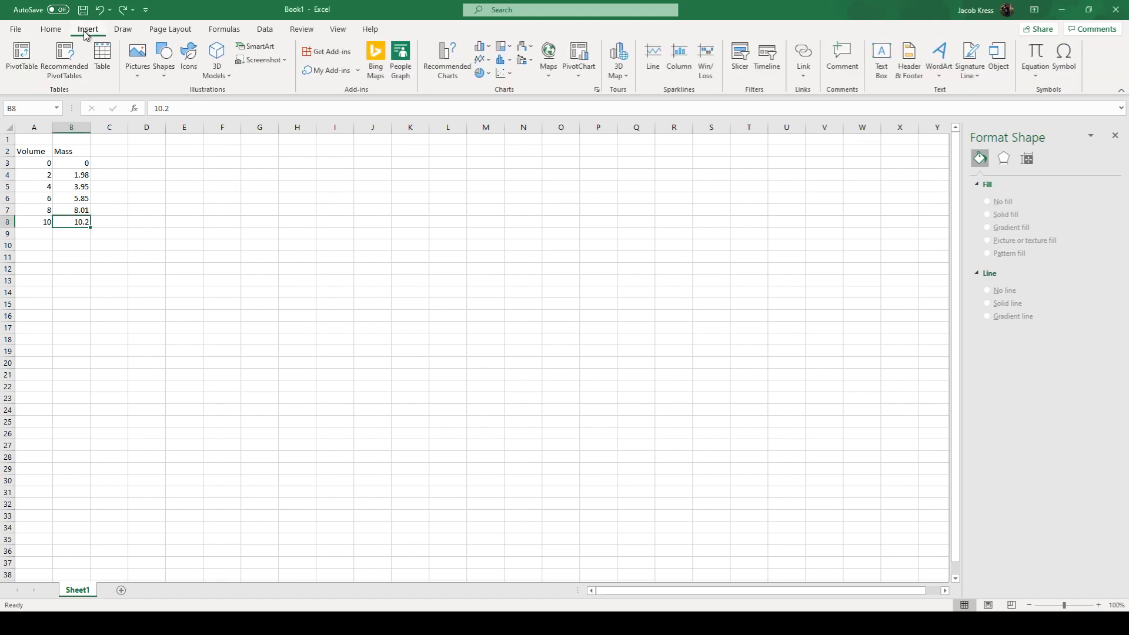
left_click(500, 76)
left_click(517, 106)
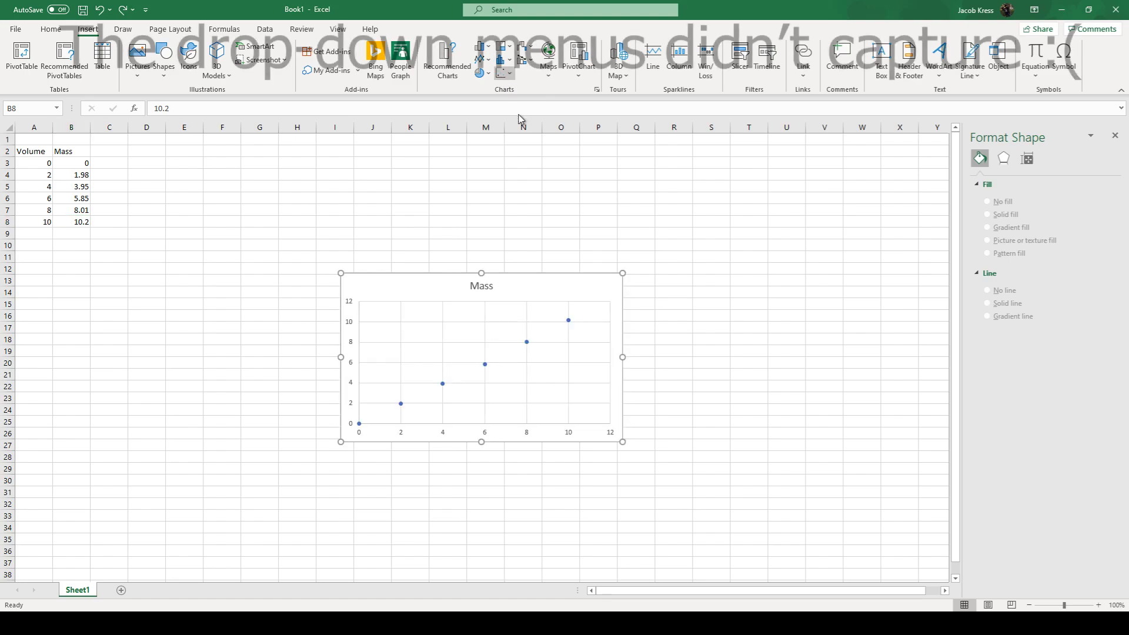
left_click_drag(520, 282, 485, 195)
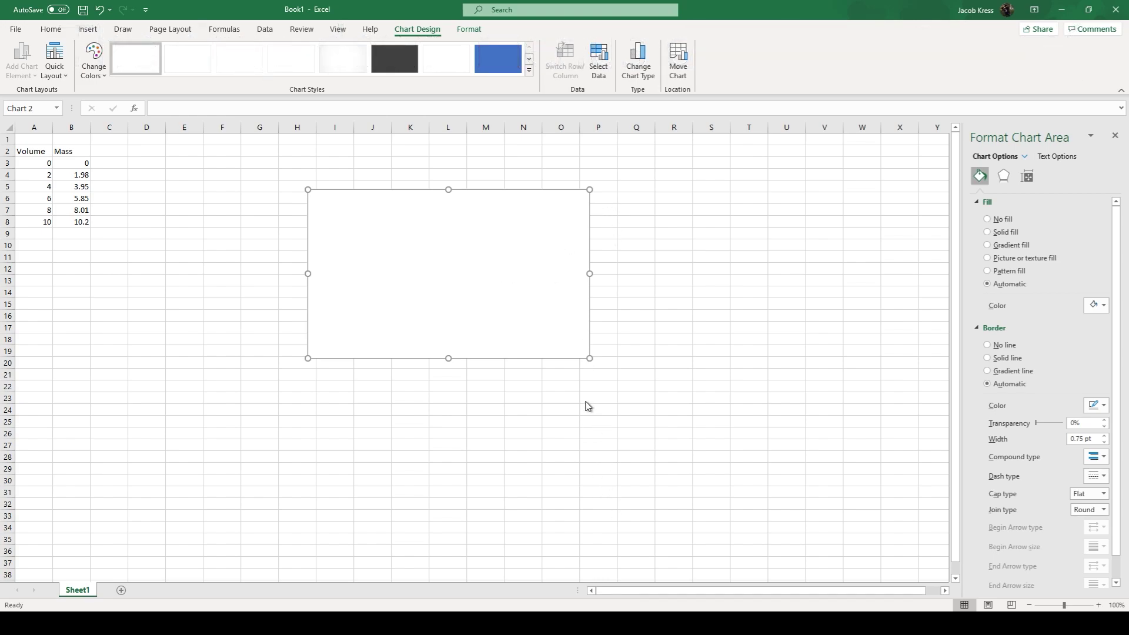
Plot Volume A3:A8 as X values and Mass B3:B8 as Y values, then select the points
key("Escape")
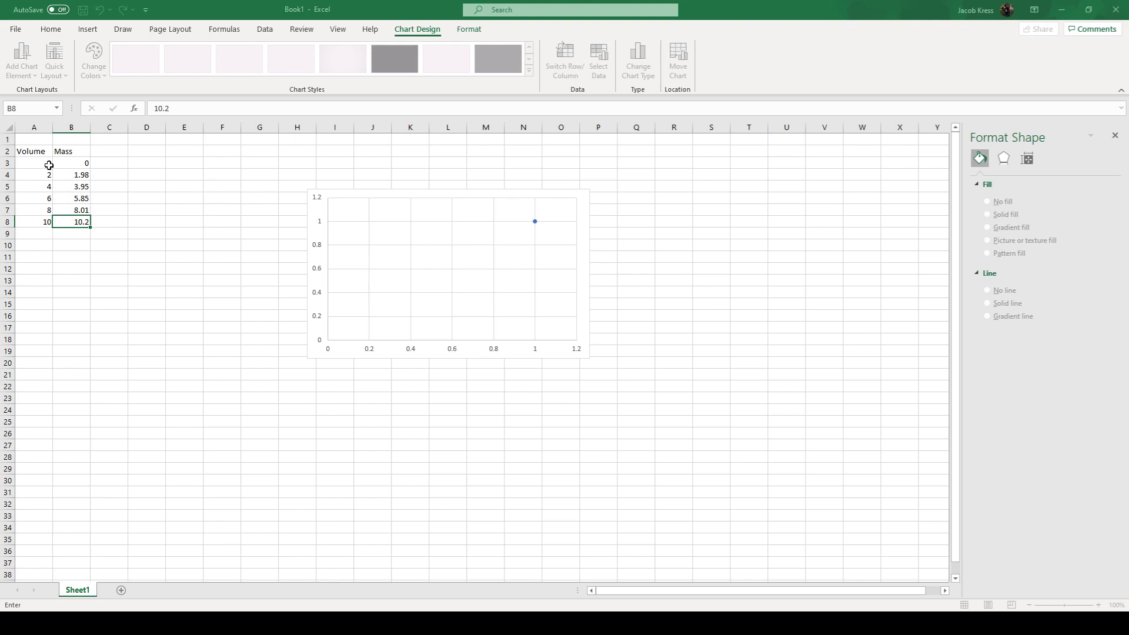
left_click_drag(39, 163, 35, 219)
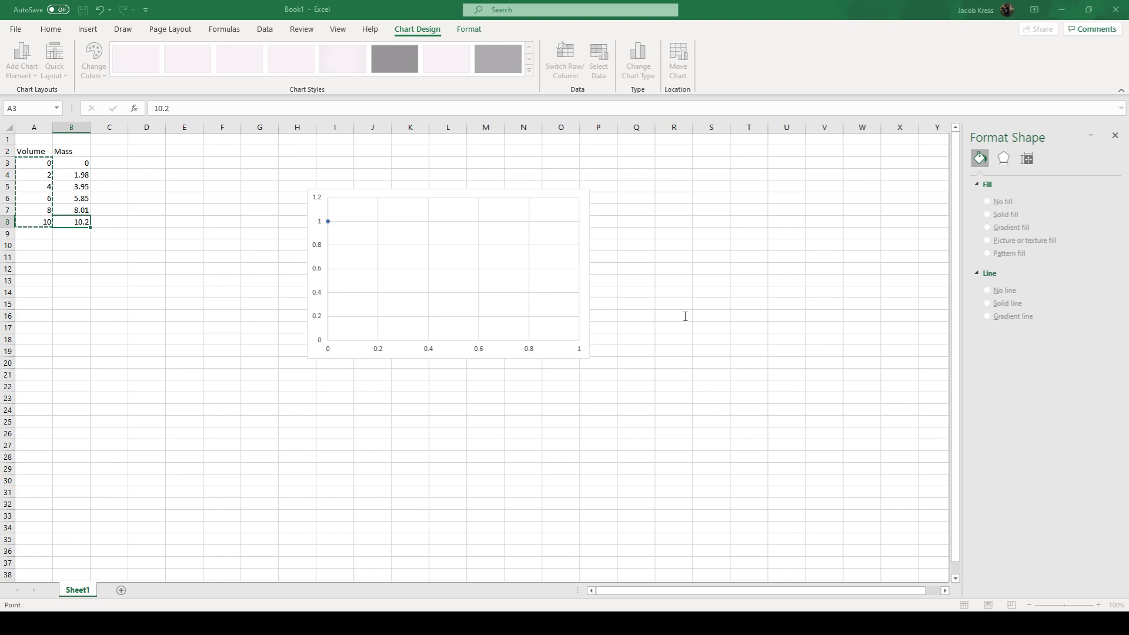
key("Escape")
left_click_drag(69, 165, 70, 221)
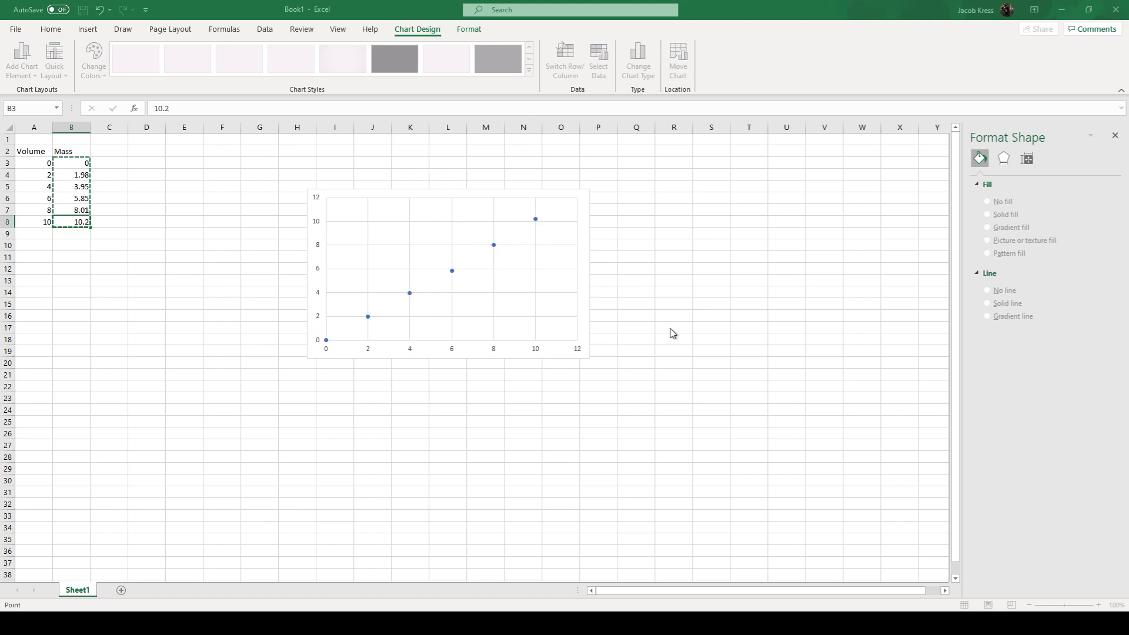
key("Escape")
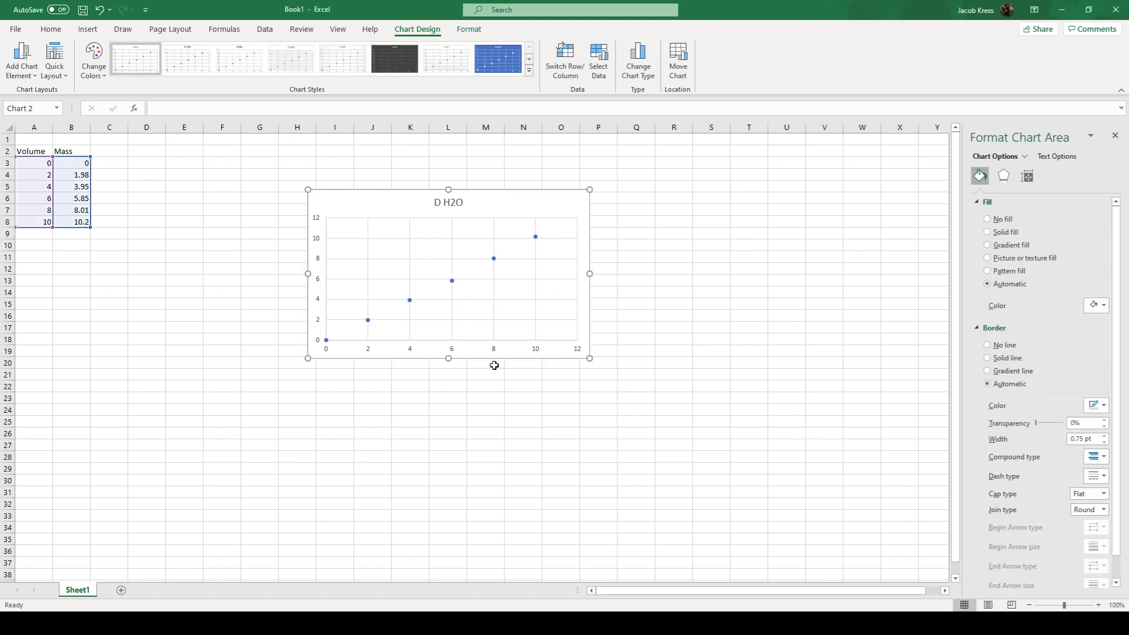
left_click(452, 281)
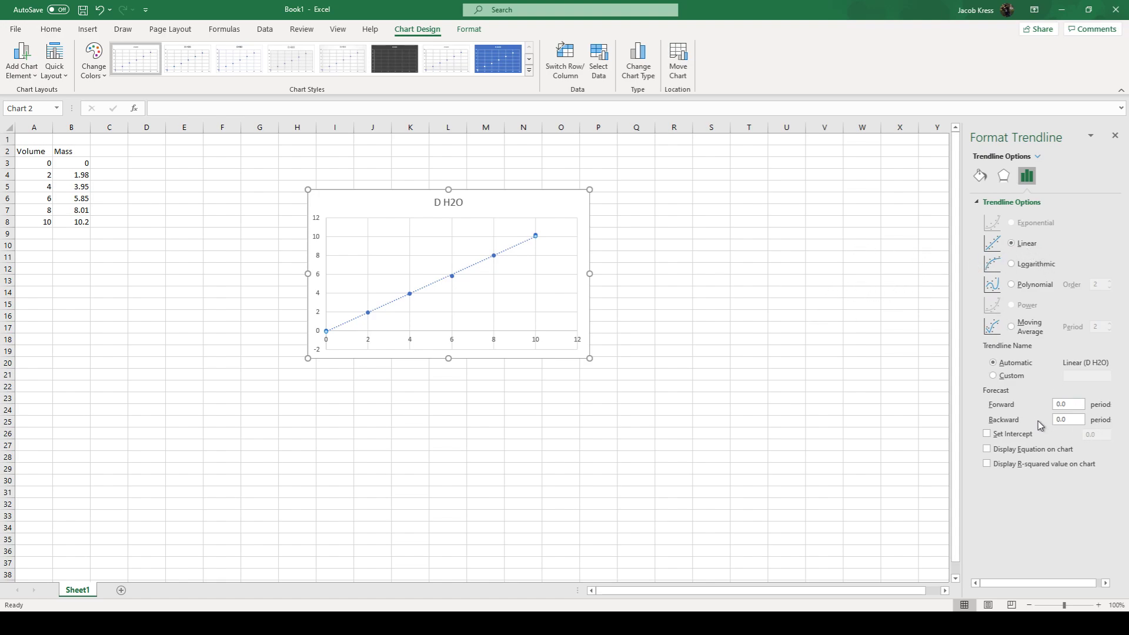
Show the trendline equation y = 1.0141x - 0.0724 and R² = 0.9993 at the chart's top-right
left_click(1024, 456)
left_click(1010, 466)
left_click(490, 238)
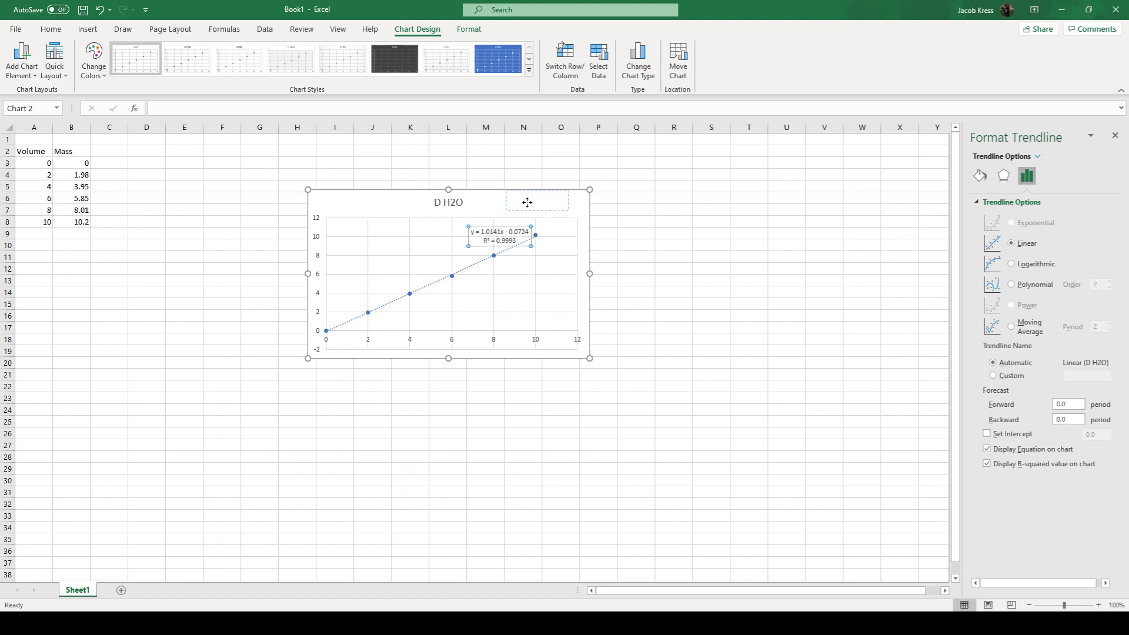
left_click_drag(544, 219, 535, 206)
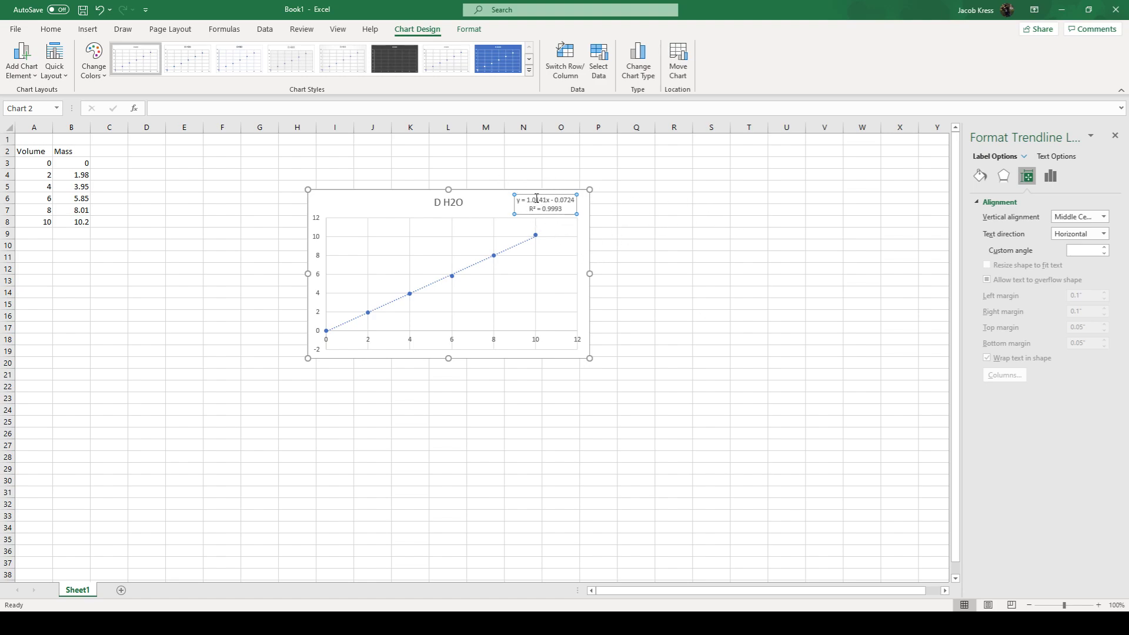
left_click_drag(526, 200, 547, 200)
Bring back the chart's axis title placeholders after undoing an unwanted change
left_click(565, 435)
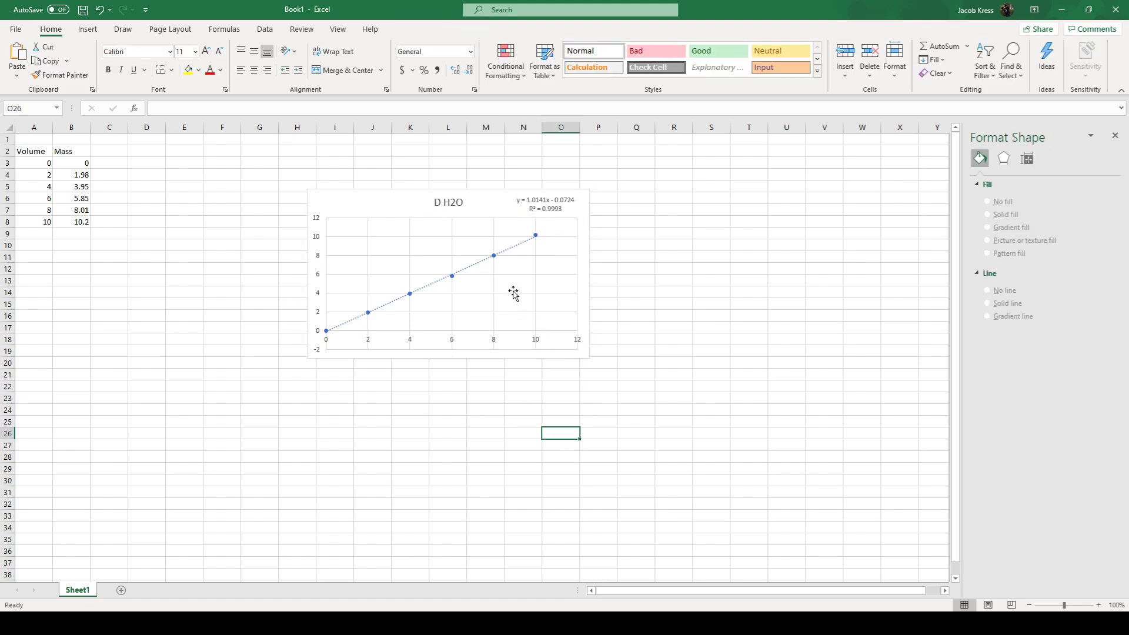
left_click(577, 261)
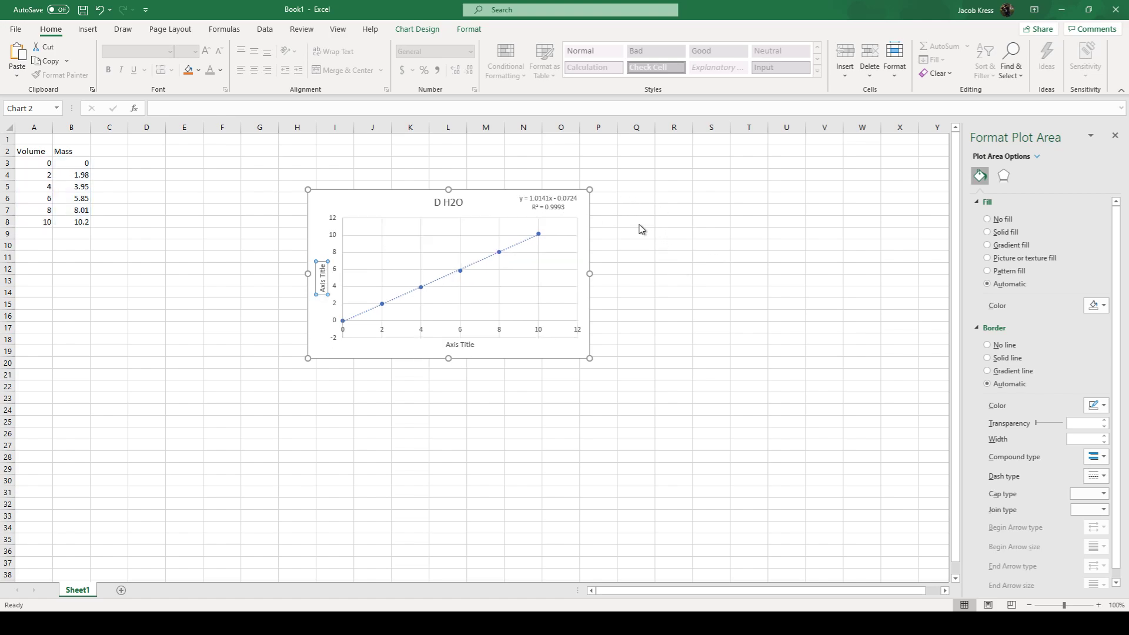
key("ctrl+z")
key("ctrl+z")
key("ctrl+z")
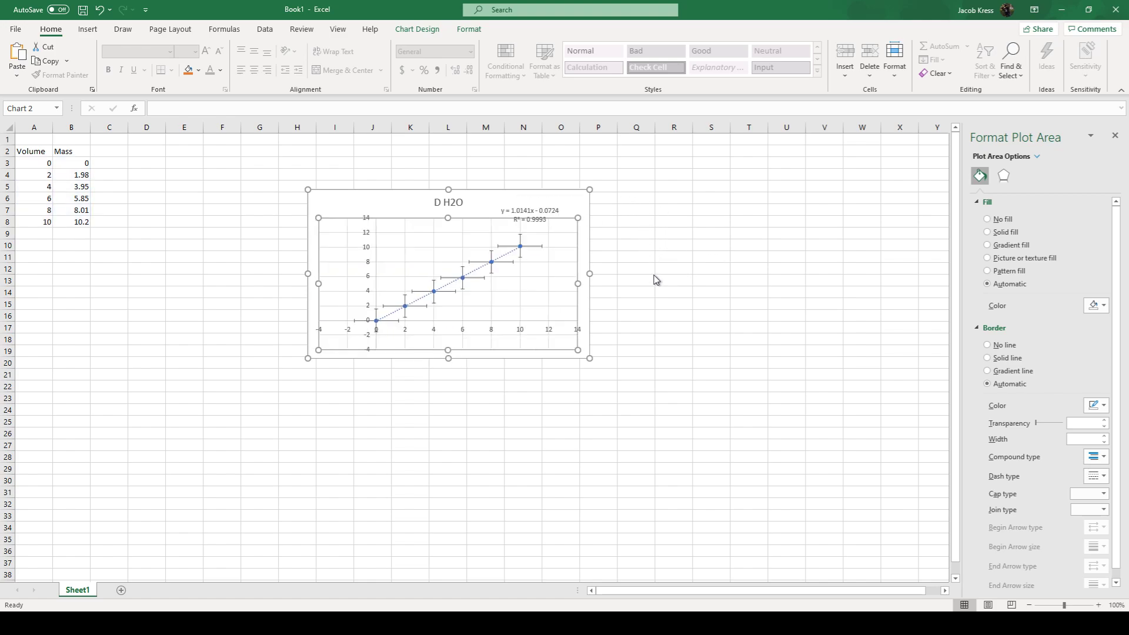
key("ctrl+y")
key("ctrl+y")
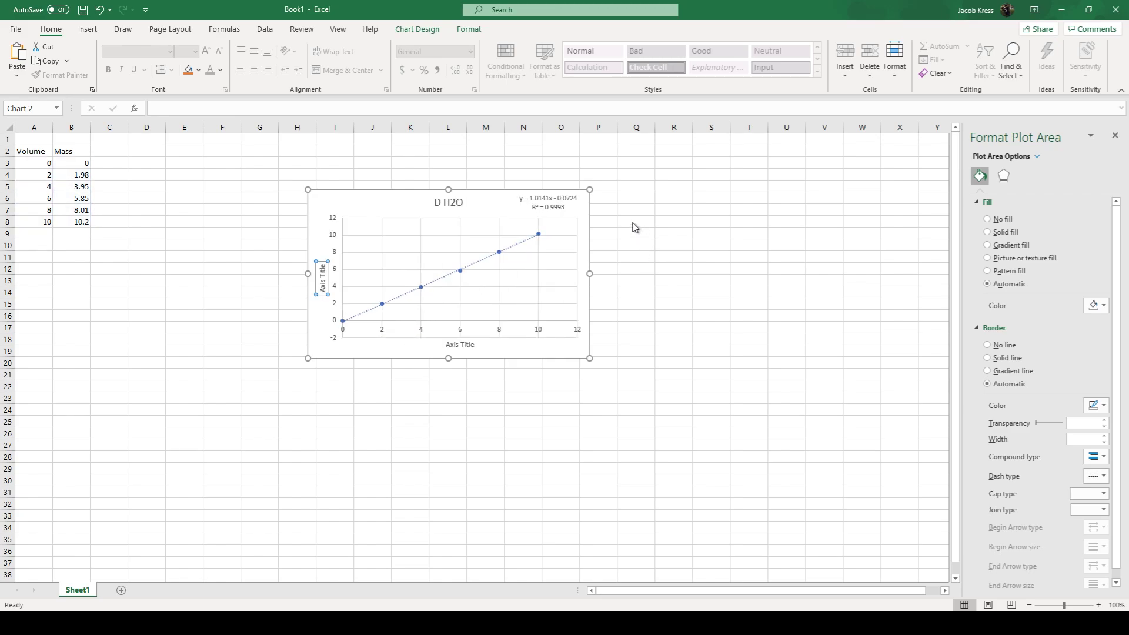
Title the horizontal axis Volume (mL)
left_click(457, 348)
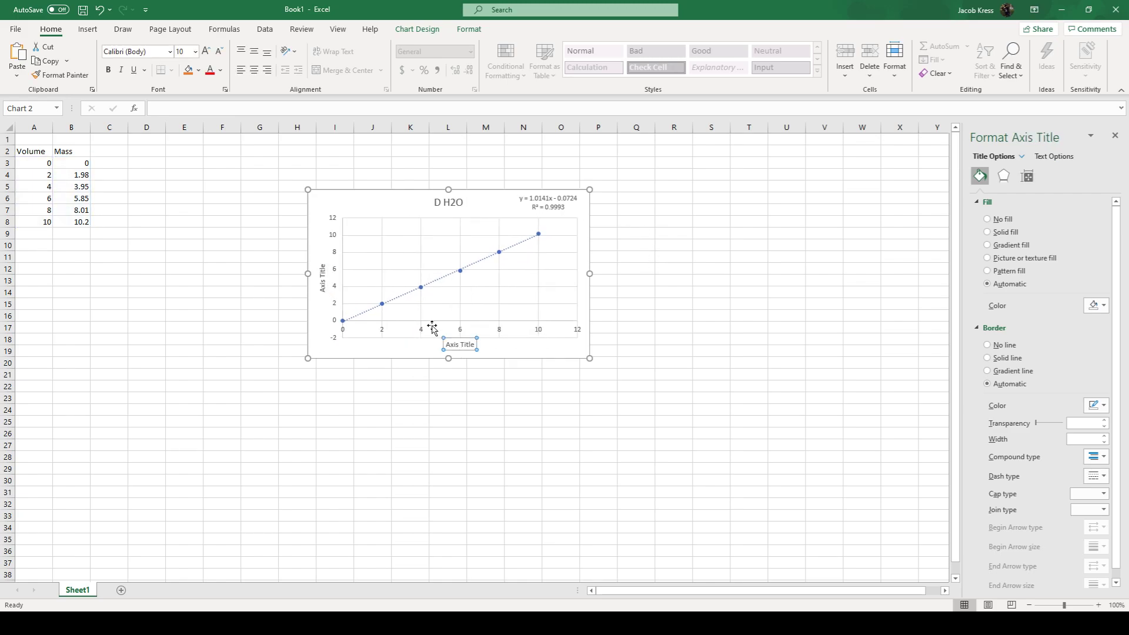
triple_click(473, 344)
key("Delete")
type("Volume (mL)")
Title the vertical axis Mass (G)
left_click(322, 277)
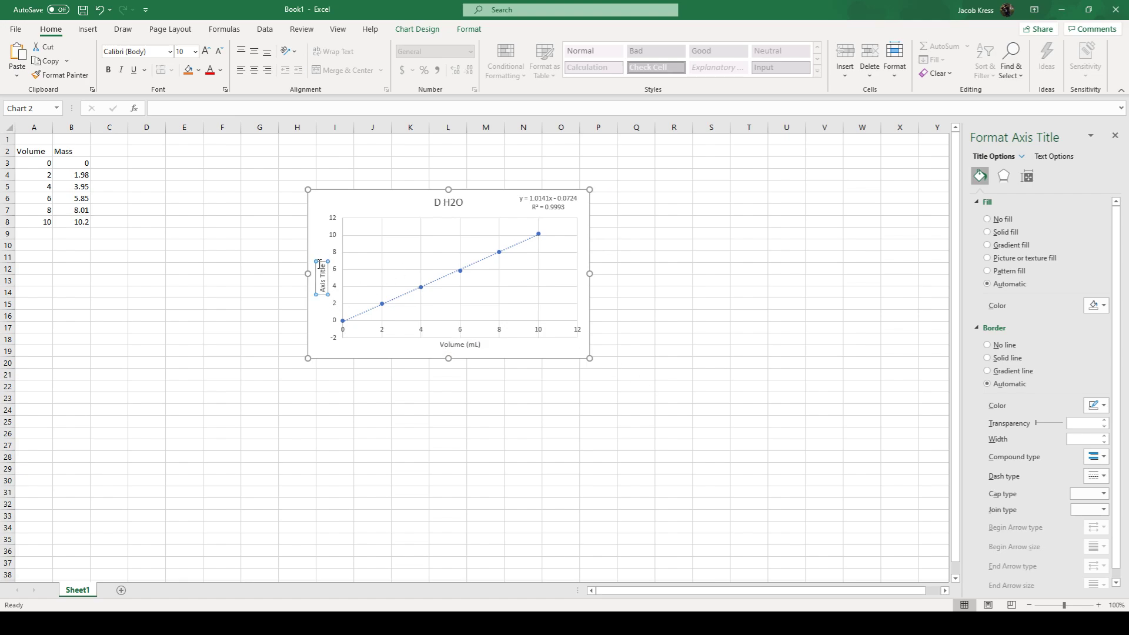
triple_click(323, 268)
type("Mass (G")
type(")")
left_click(561, 433)
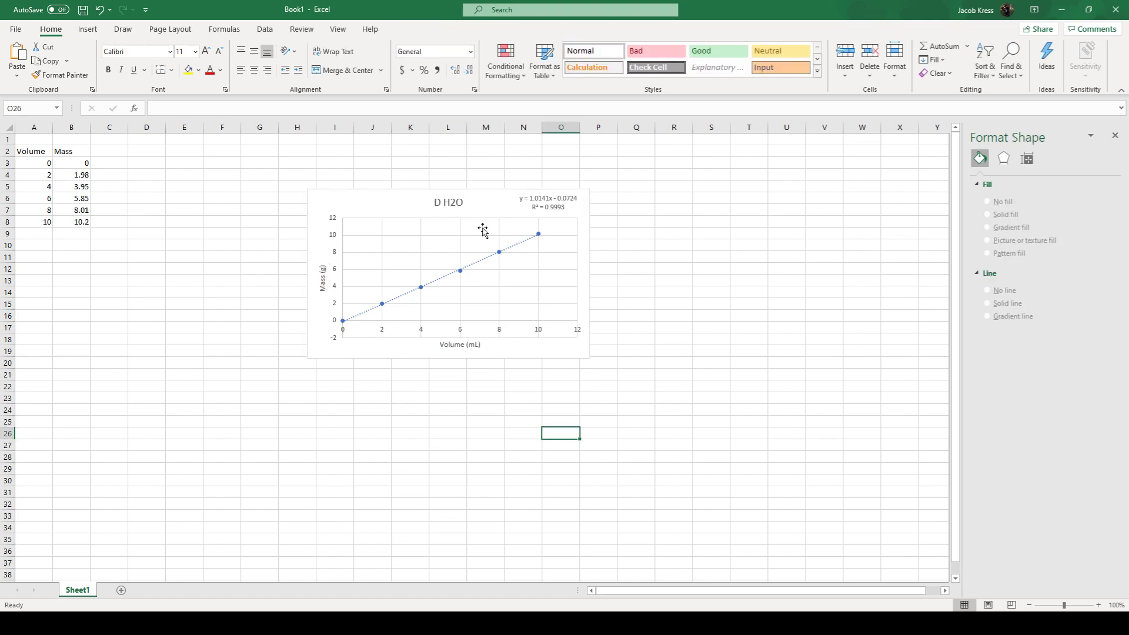
left_click(450, 202)
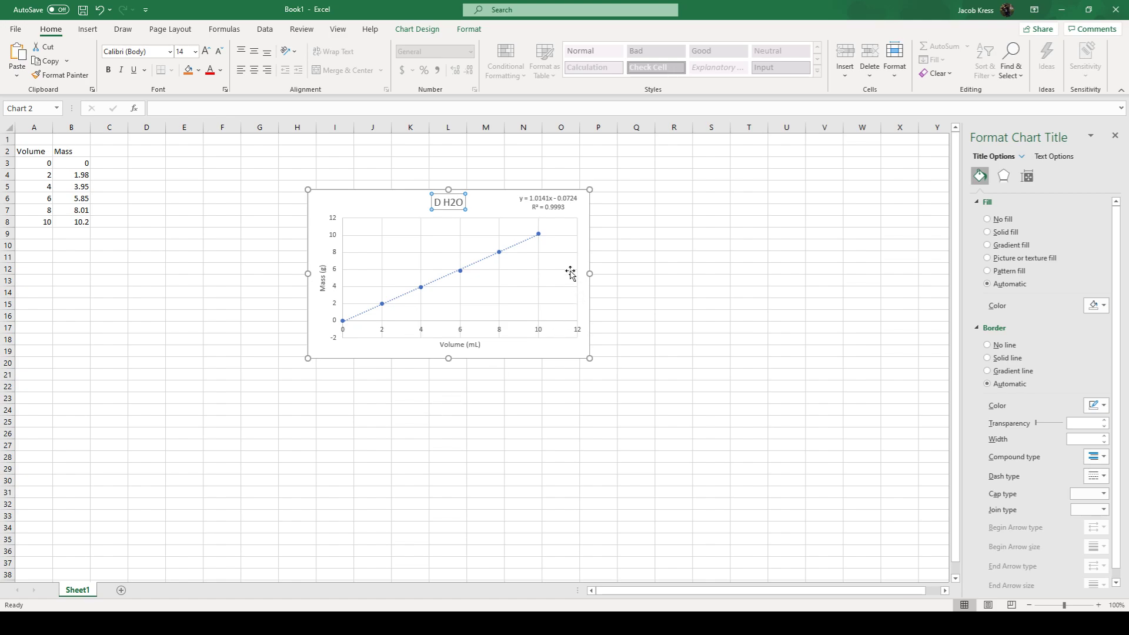
left_click(532, 199)
left_click_drag(536, 198, 551, 197)
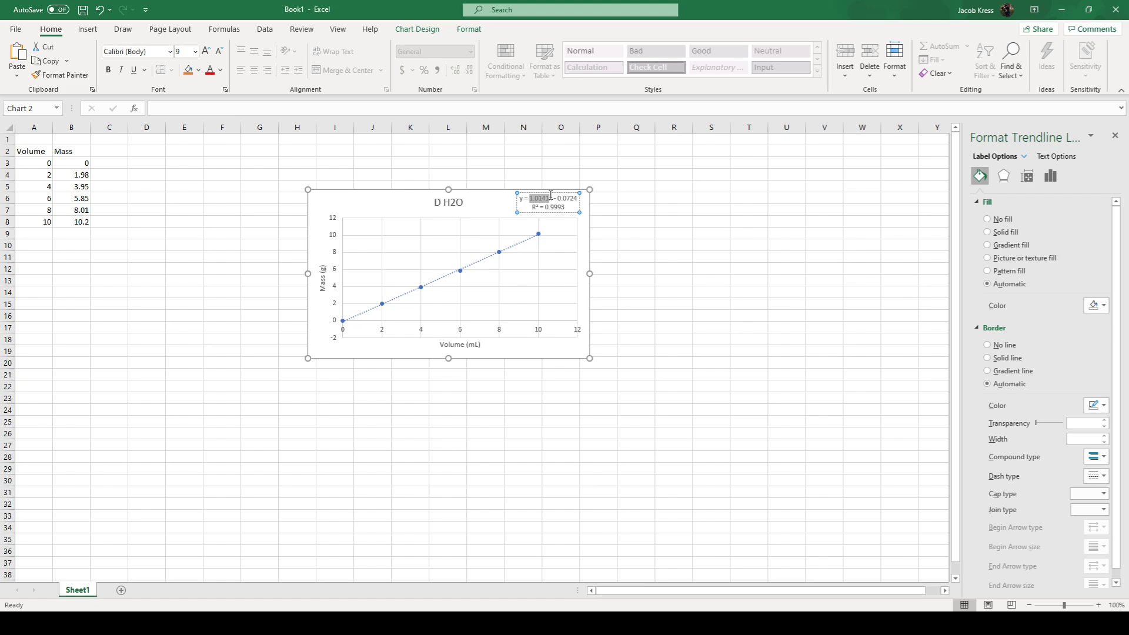
left_click(713, 409)
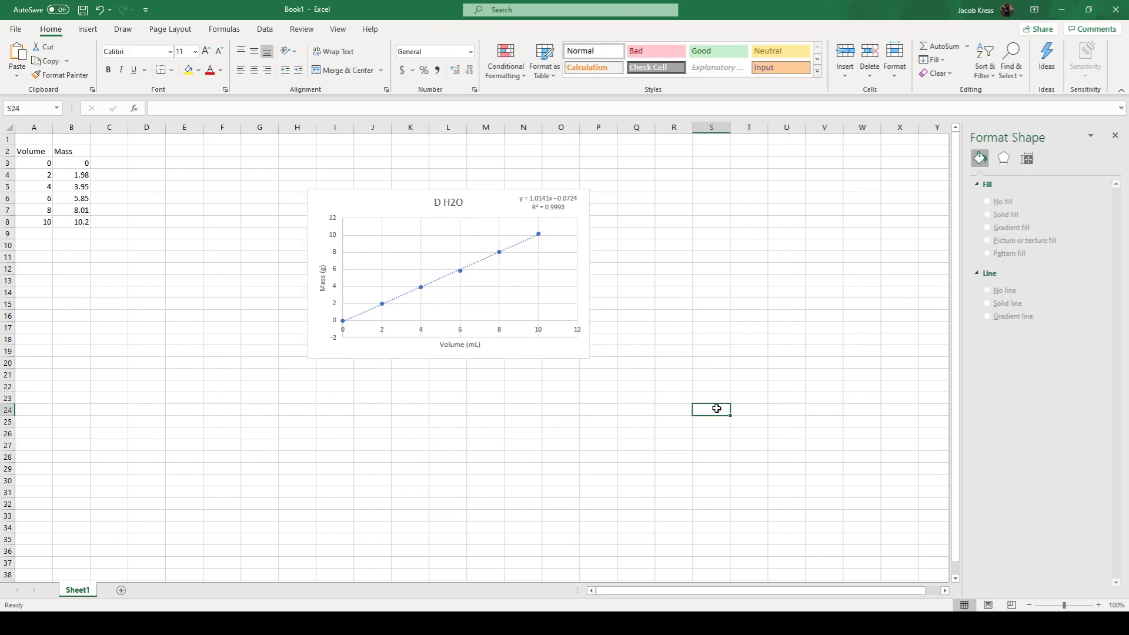